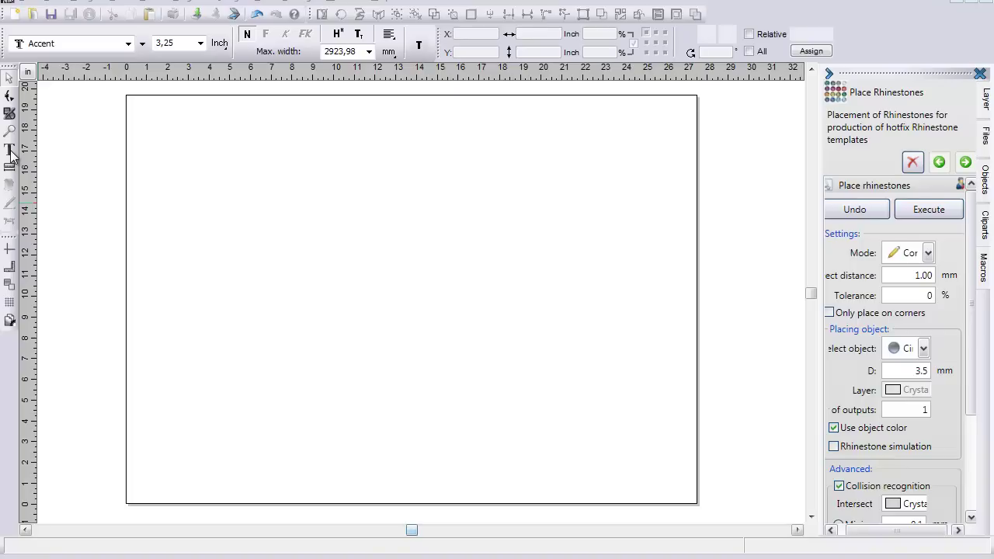
Add the text "Football" in the Embassy BT font near the page's upper-left corner and enlarge it to about 8.35 inches wide
{"action": "left_click", "coordinate": [10, 151]}
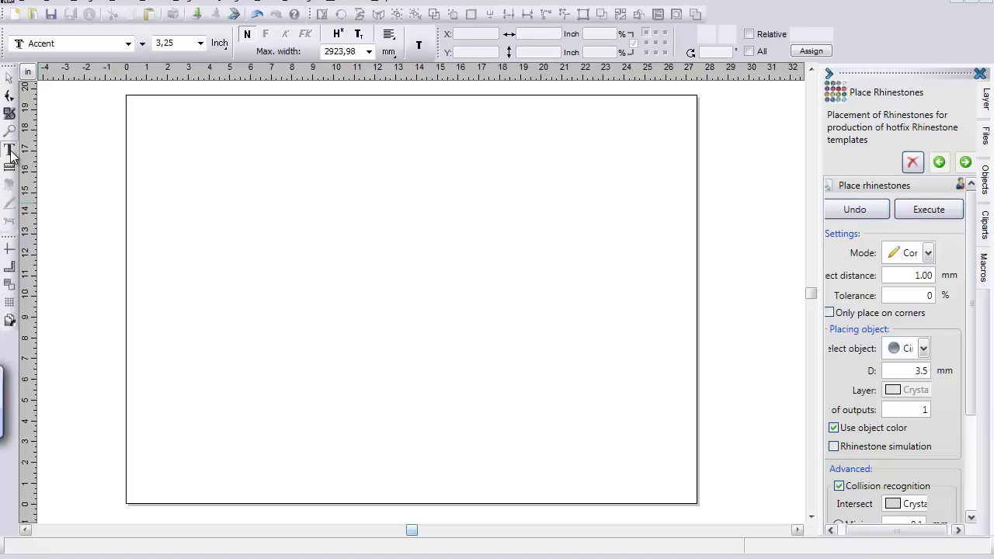
{"action": "left_click", "coordinate": [129, 44]}
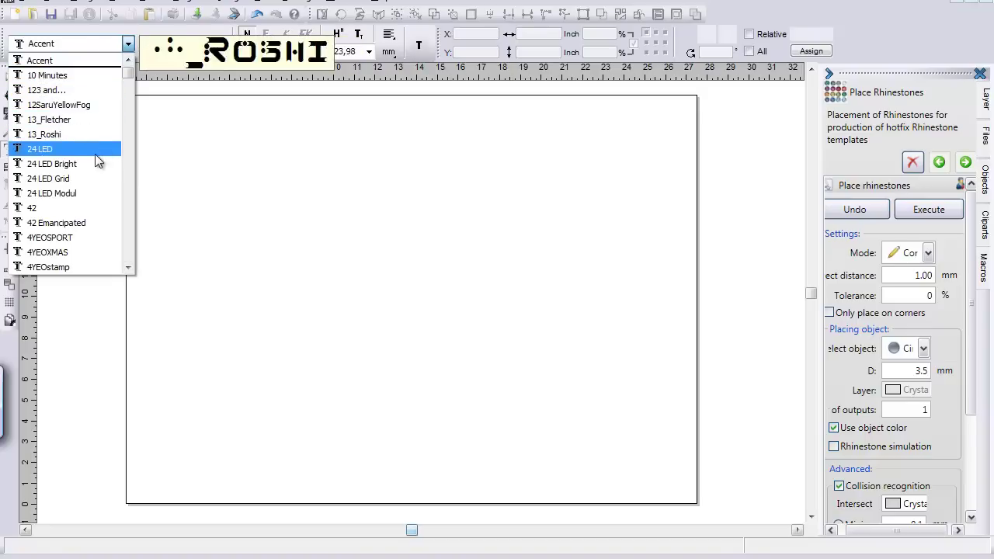
{"action": "left_click_drag", "start_coordinate": [125, 82], "coordinate": [128, 127]}
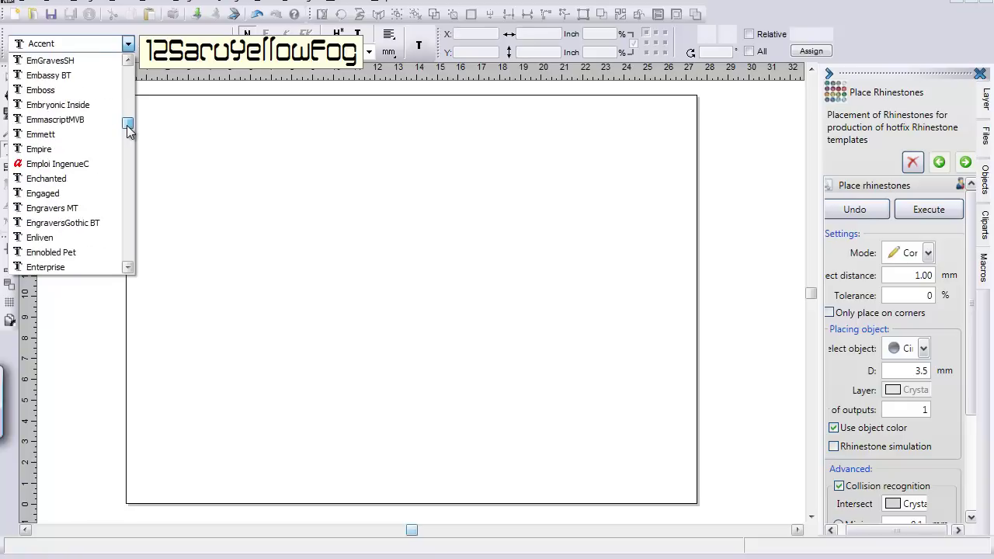
{"action": "left_click", "coordinate": [69, 77]}
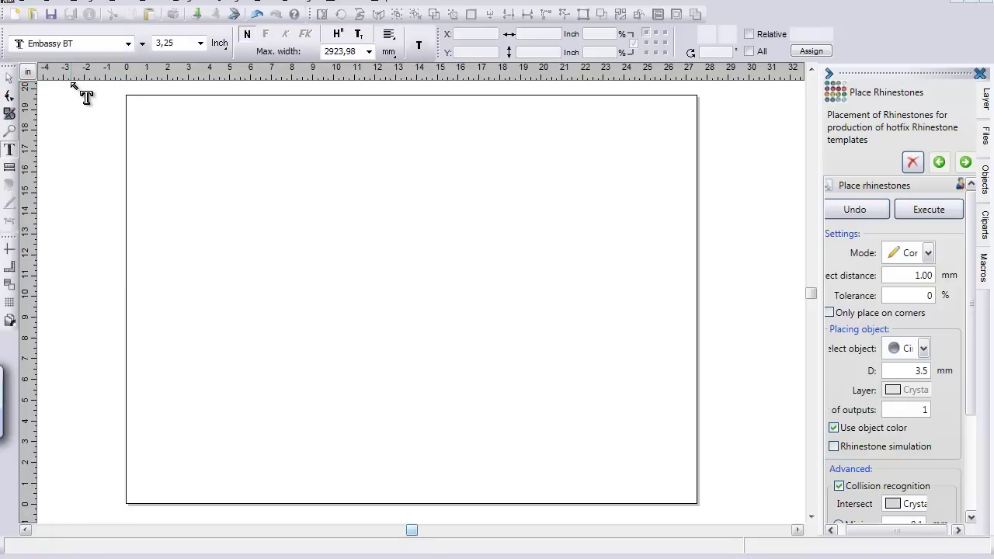
{"action": "left_click", "coordinate": [164, 184]}
{"action": "type", "text": "Football"}
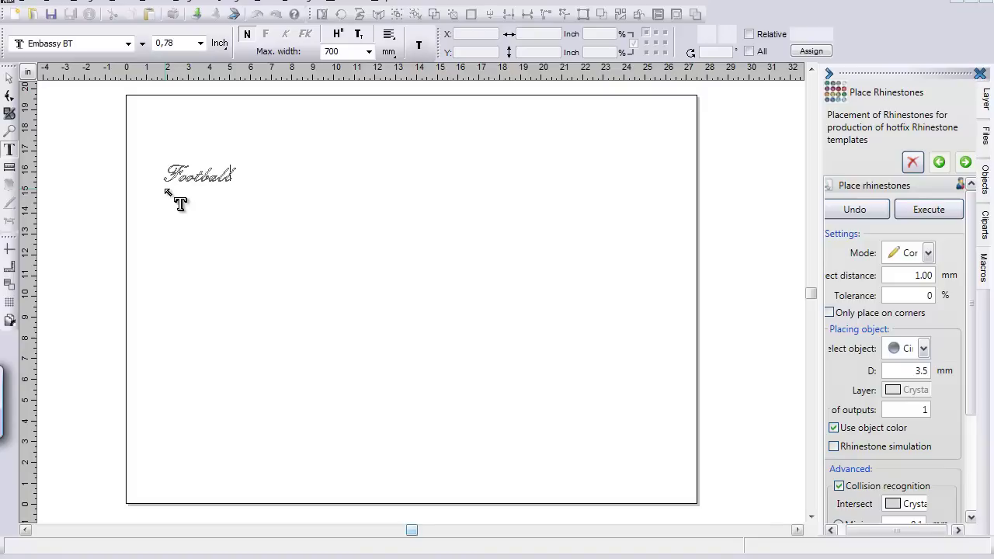
{"action": "left_click", "coordinate": [10, 77]}
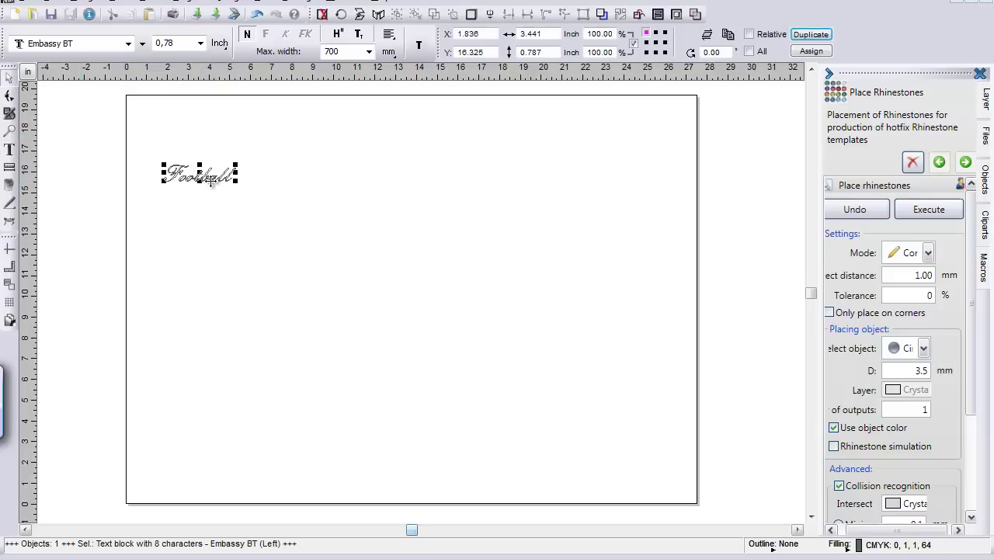
{"action": "left_click_drag", "start_coordinate": [236, 163], "coordinate": [339, 144]}
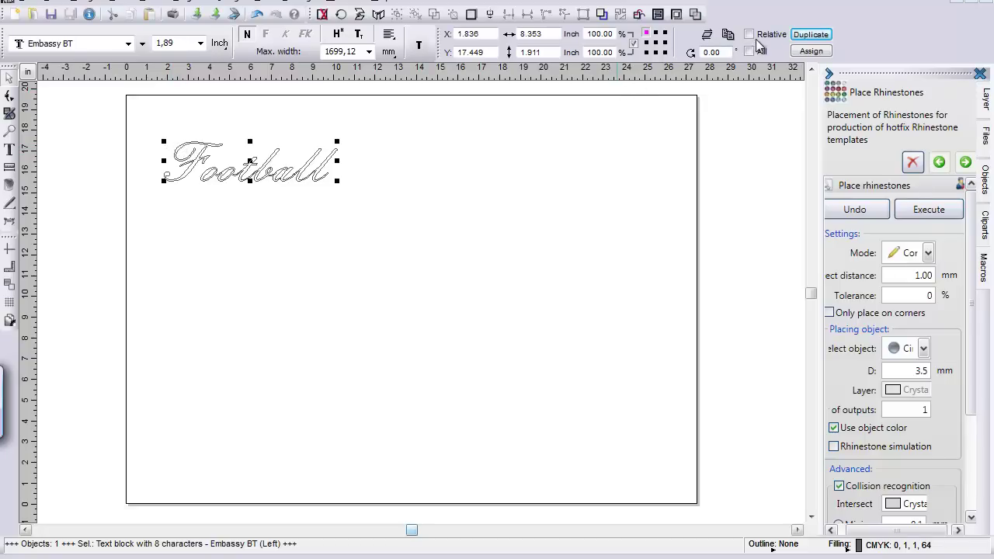
Duplicate the Football text three times, placing the copies at the page's lower left, right centre and upper right
{"action": "left_click", "coordinate": [813, 36]}
{"action": "left_click_drag", "start_coordinate": [268, 175], "coordinate": [269, 401]}
{"action": "right_click", "coordinate": [340, 378]}
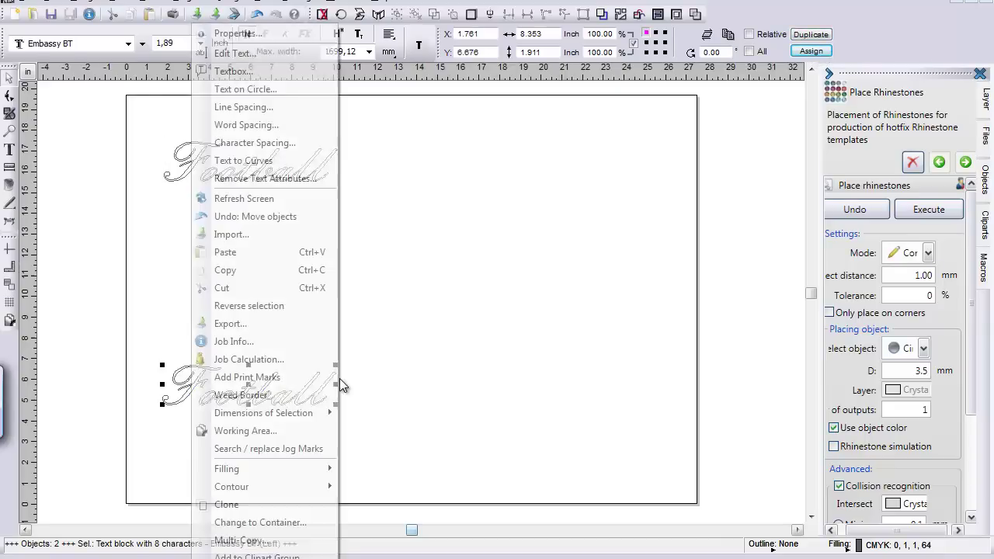
{"action": "left_click", "coordinate": [432, 292]}
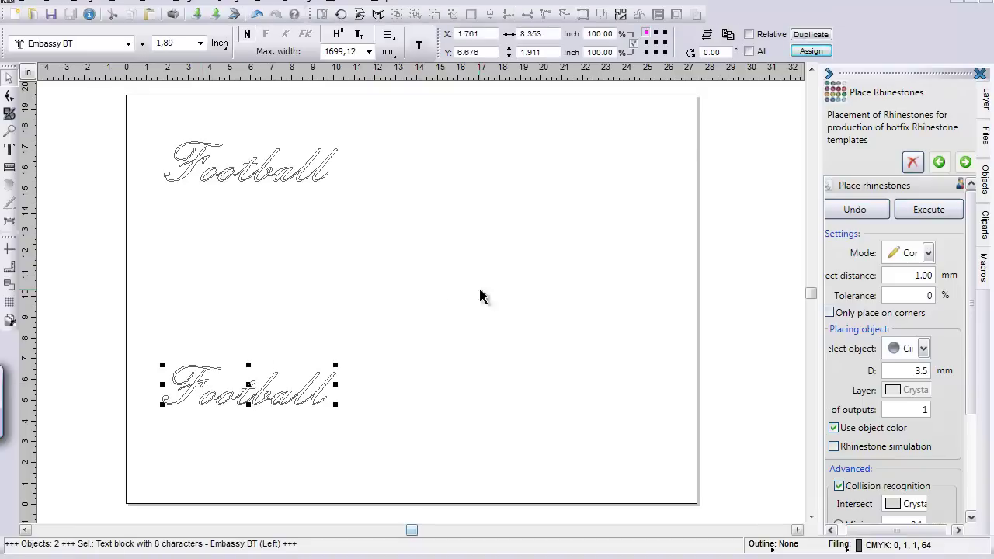
{"action": "left_click", "coordinate": [810, 35]}
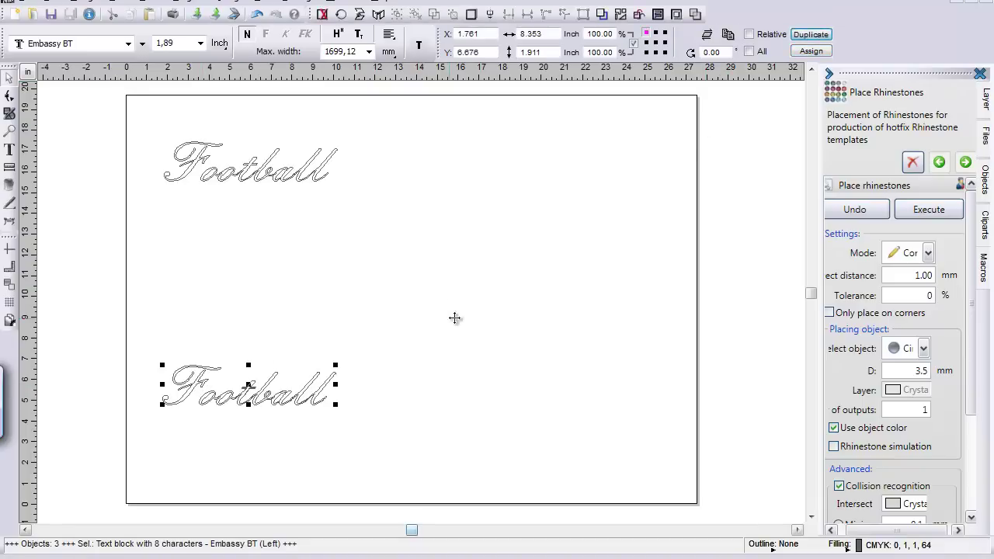
{"action": "left_click", "coordinate": [513, 320]}
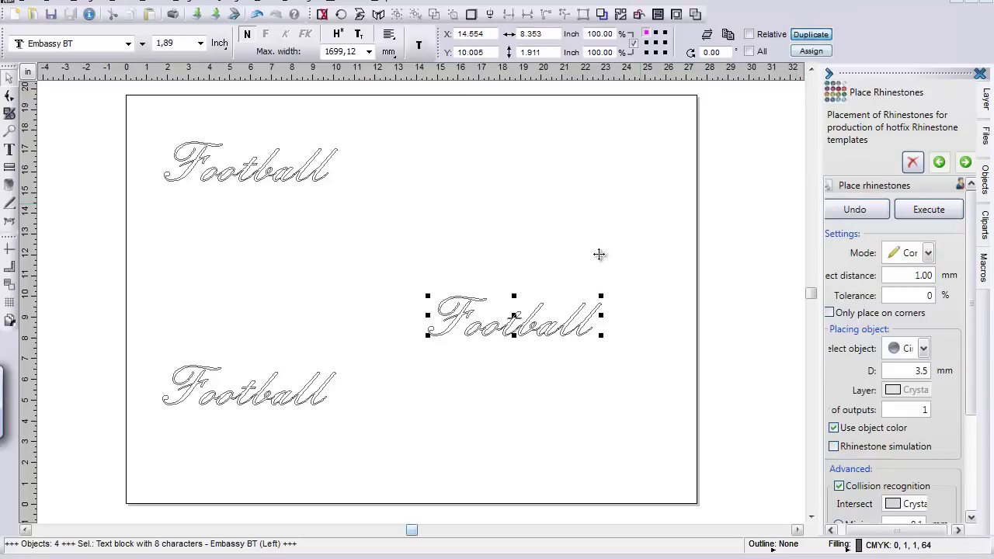
{"action": "left_click_drag", "start_coordinate": [516, 327], "coordinate": [544, 209]}
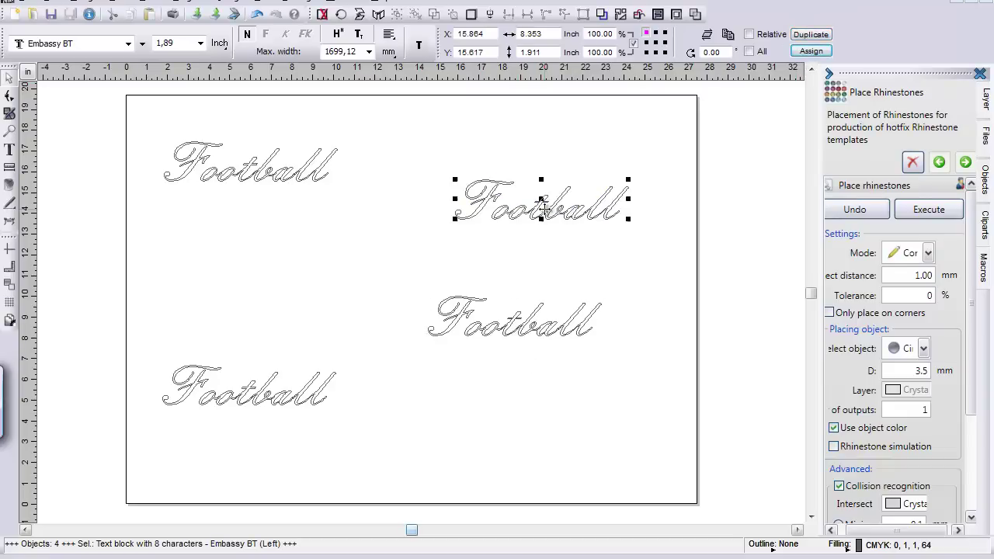
Move the original Football text down about 2 inches to free space above it
{"action": "left_click", "coordinate": [184, 217]}
{"action": "left_click", "coordinate": [236, 167]}
{"action": "left_click_drag", "start_coordinate": [236, 166], "coordinate": [233, 207]}
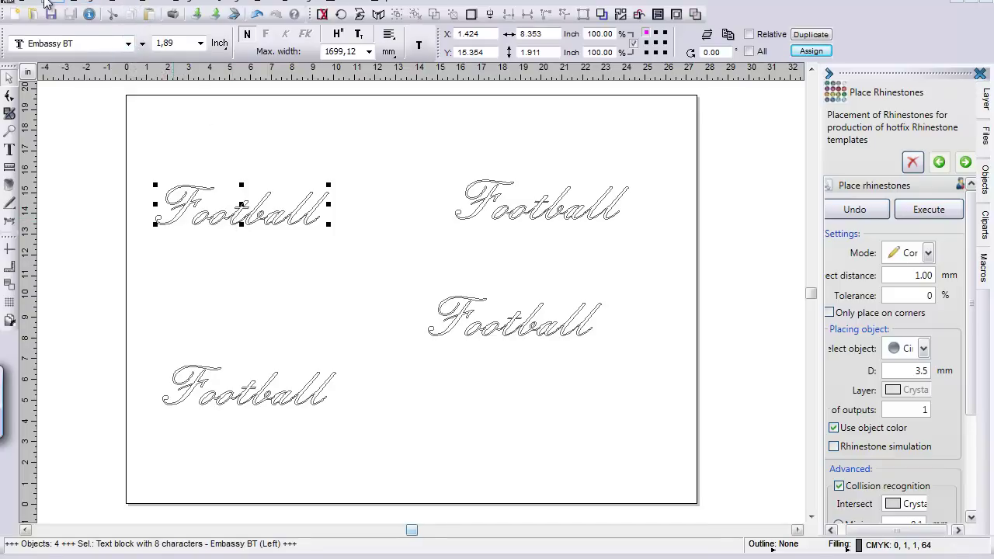
Apply a Straight envelope to the upper-left Football text, raising its top midpoint to about Y 18.7 inches and its bottom midpoint to about 13.8
{"action": "left_click", "coordinate": [83, 3]}
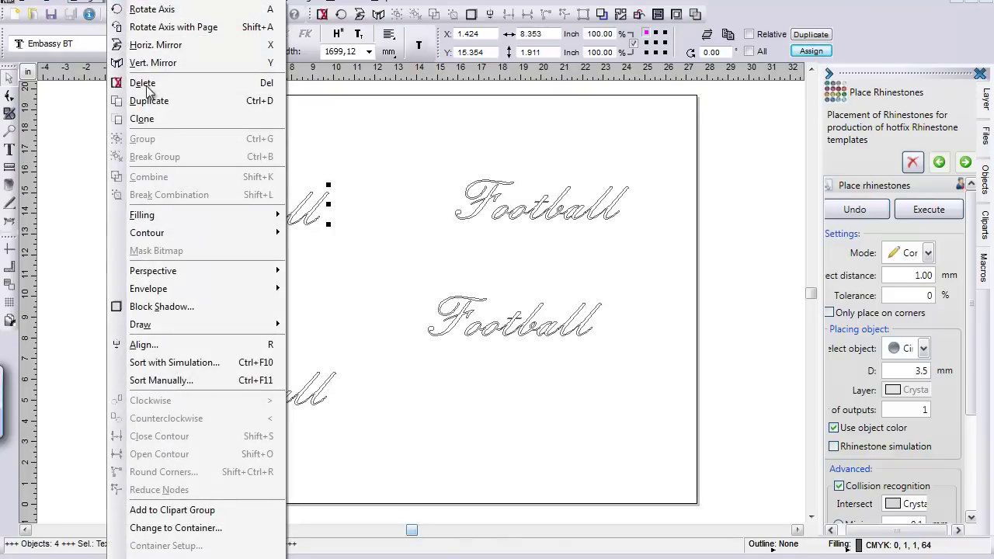
{"action": "mouse_move", "coordinate": [192, 271]}
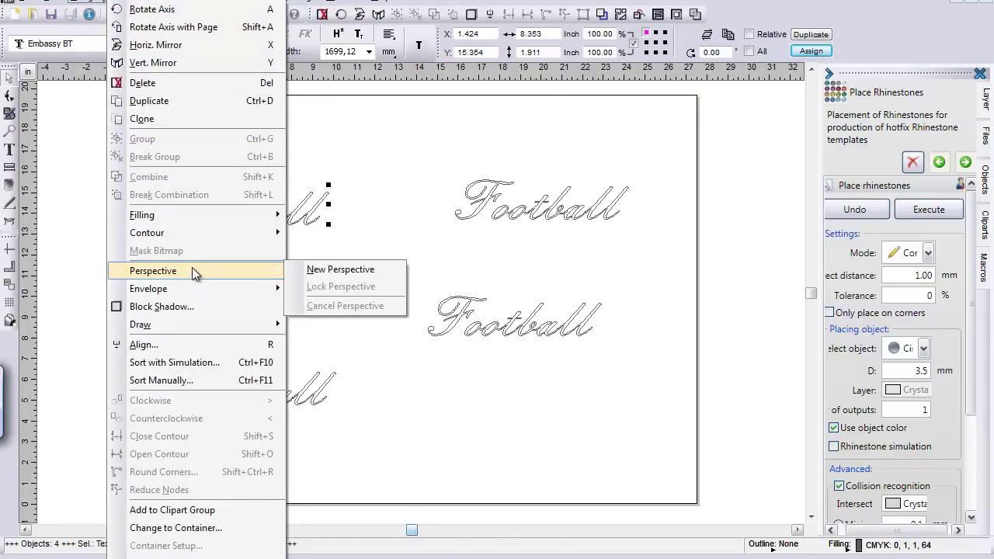
{"action": "mouse_move", "coordinate": [181, 291]}
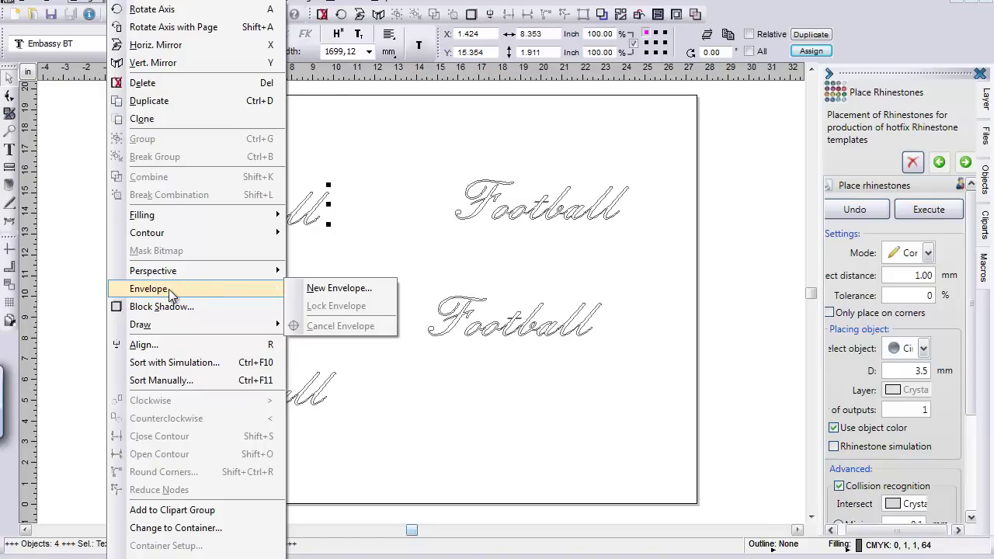
{"action": "left_click", "coordinate": [337, 289]}
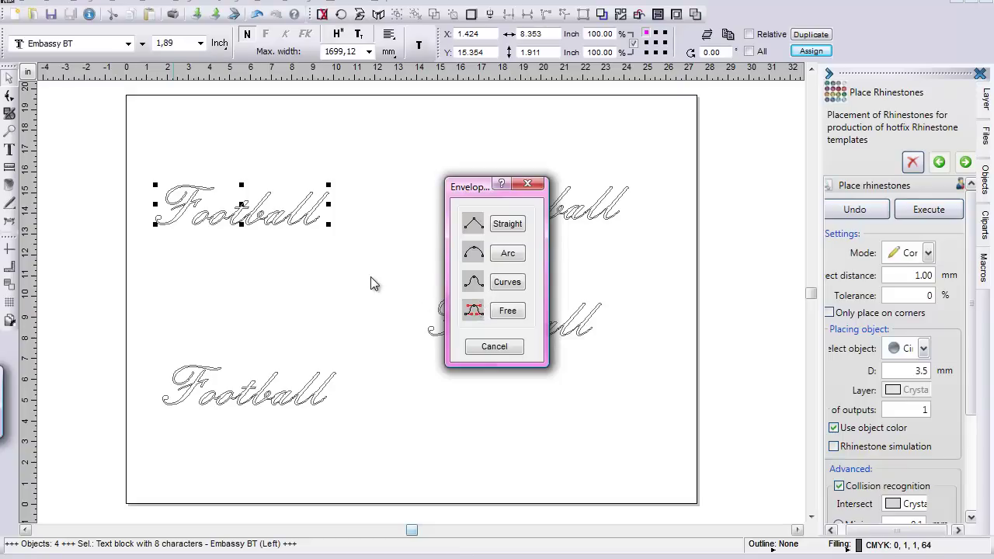
{"action": "left_click", "coordinate": [508, 229]}
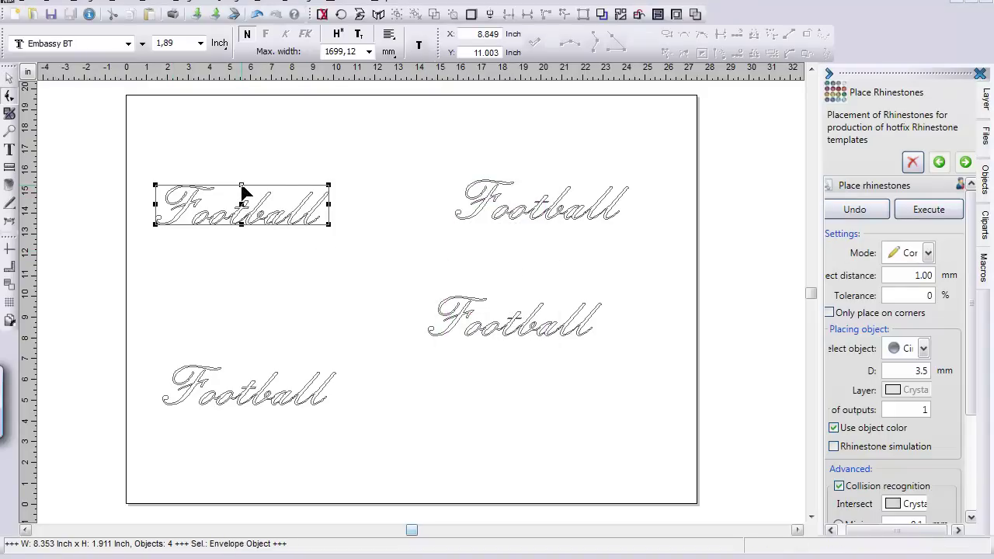
{"action": "left_click_drag", "start_coordinate": [242, 186], "coordinate": [242, 118]}
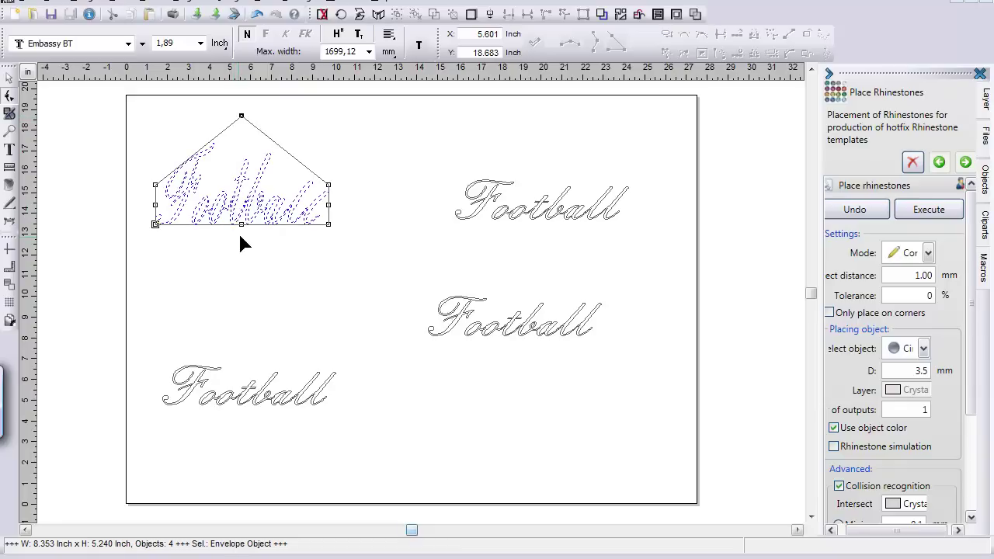
{"action": "mouse_move", "coordinate": [240, 226]}
{"action": "left_mouse_down"}
{"action": "mouse_move", "coordinate": [239, 190]}
{"action": "mouse_move", "coordinate": [246, 222]}
{"action": "left_mouse_up"}
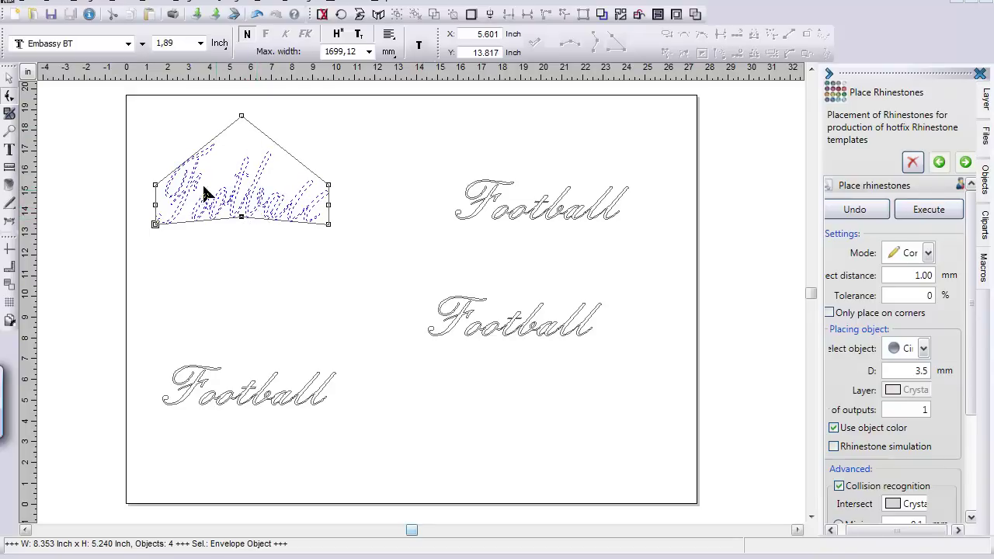
{"action": "left_click", "coordinate": [9, 79]}
{"action": "left_click", "coordinate": [251, 269]}
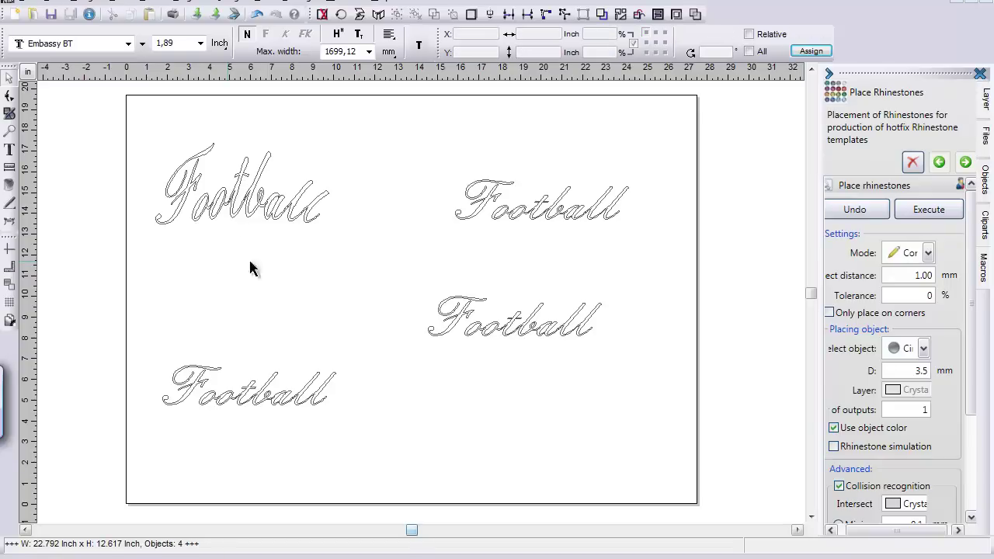
Shift the upper-right Football text slightly left and bend it with an Arc envelope, raising the top midpoint to about Y 17.7 and the bottom to 15.4
{"action": "left_click", "coordinate": [505, 211]}
{"action": "left_click_drag", "start_coordinate": [520, 194], "coordinate": [488, 185]}
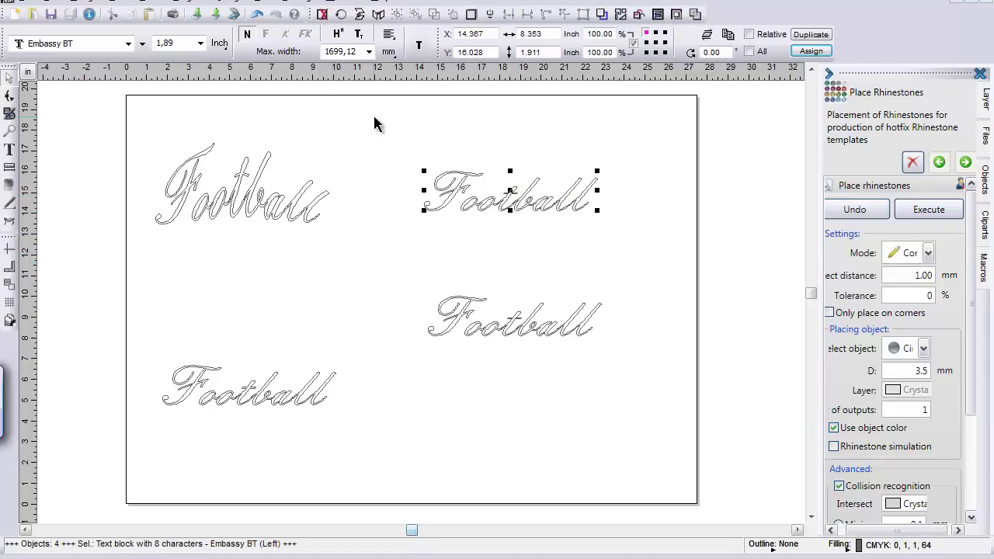
{"action": "left_click", "coordinate": [108, 2]}
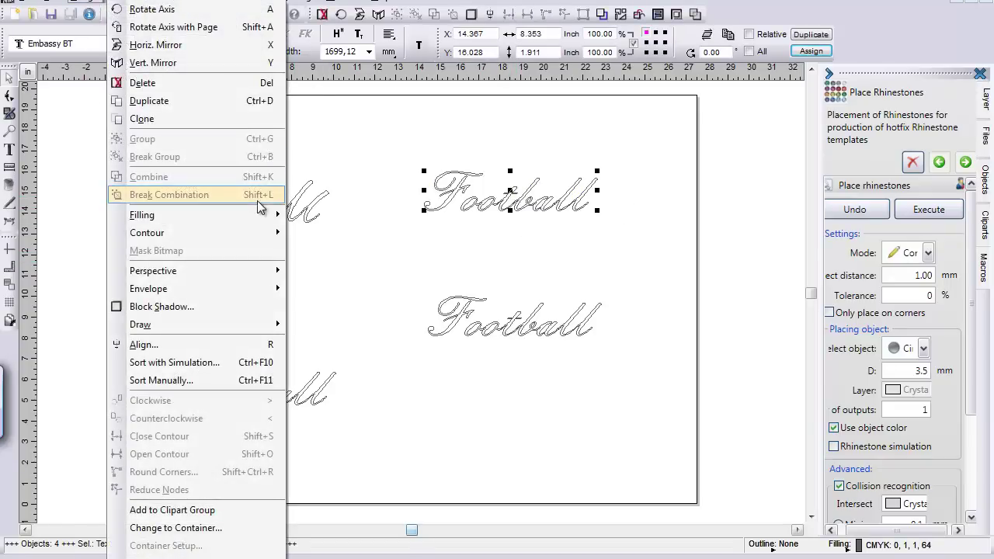
{"action": "mouse_move", "coordinate": [241, 288]}
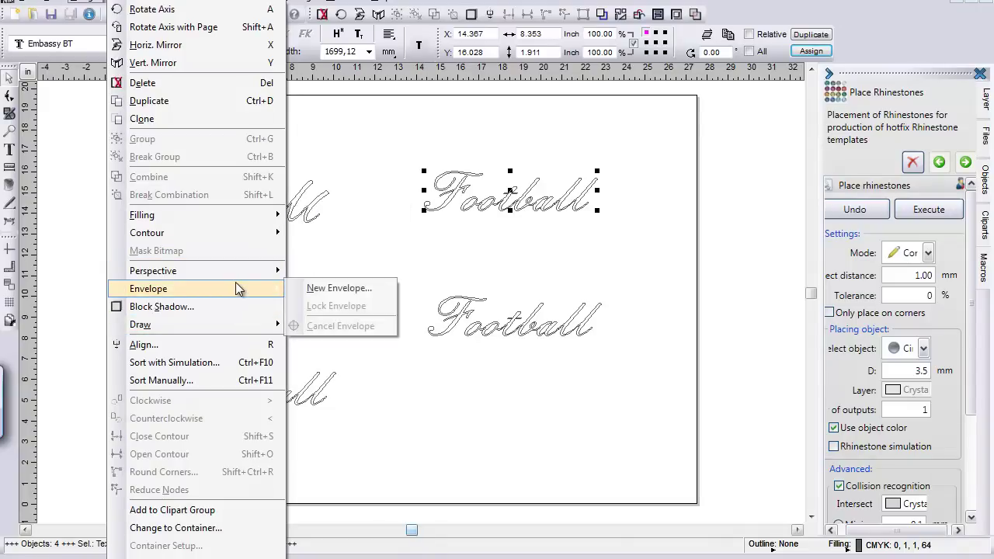
{"action": "left_click", "coordinate": [340, 288]}
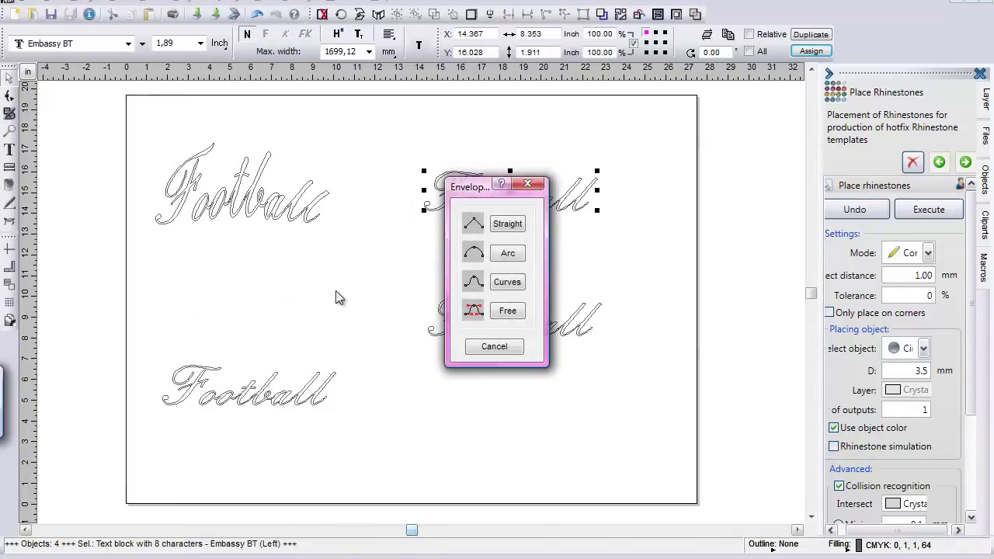
{"action": "left_click", "coordinate": [506, 258]}
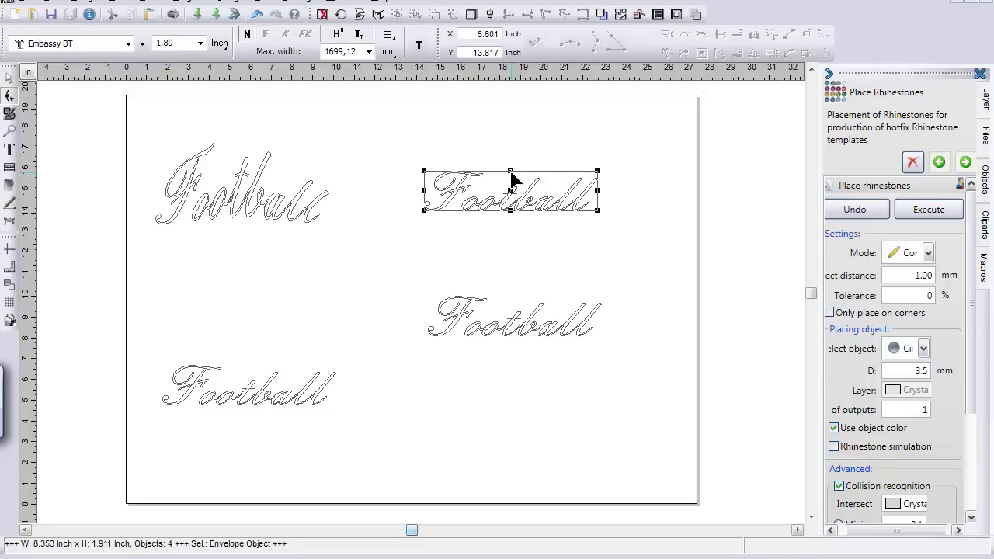
{"action": "left_click_drag", "start_coordinate": [511, 174], "coordinate": [511, 137]}
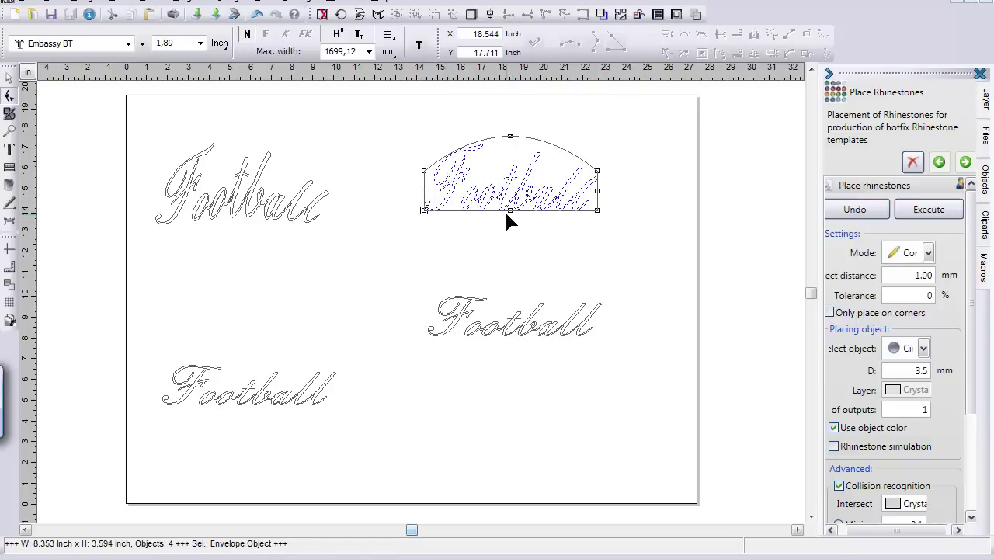
{"action": "left_click_drag", "start_coordinate": [510, 212], "coordinate": [510, 184]}
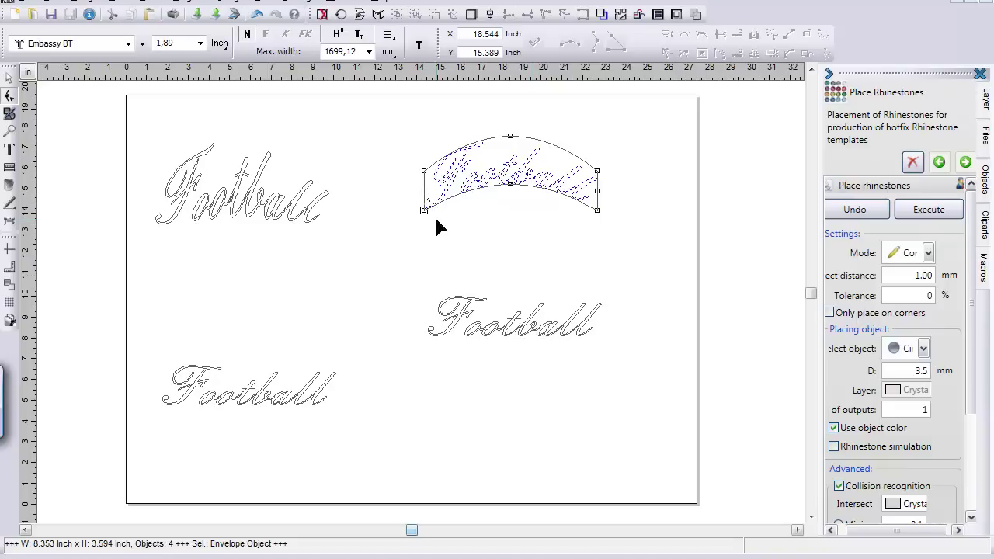
Fine-tune the arc envelope: lower-left corner to about X 14.55, Y 13.93, upper-right corner to Y 16.5, bottom midpoint to Y 15.37, and finish editing
{"action": "mouse_move", "coordinate": [424, 210]}
{"action": "left_mouse_down"}
{"action": "mouse_move", "coordinate": [414, 241]}
{"action": "mouse_move", "coordinate": [427, 216]}
{"action": "left_mouse_up"}
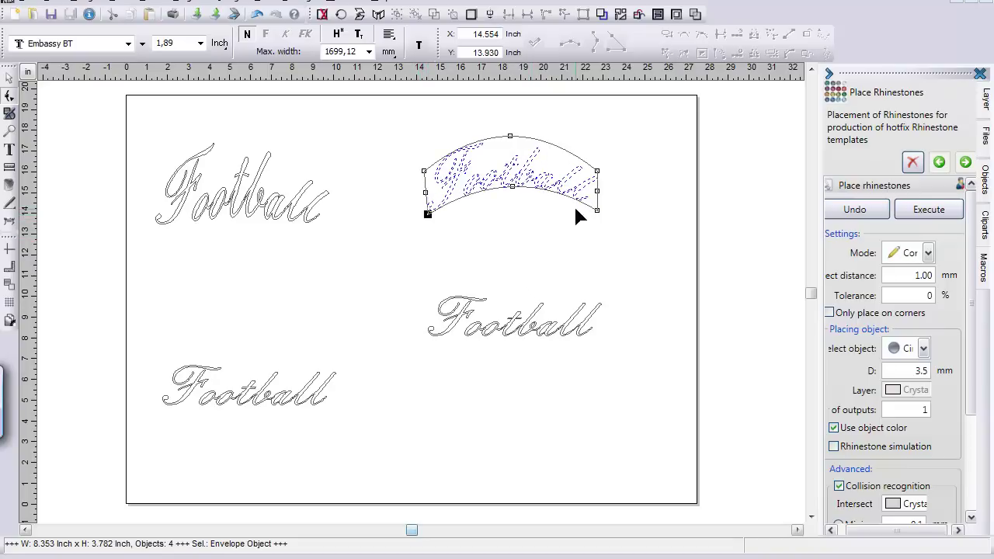
{"action": "mouse_move", "coordinate": [598, 170]}
{"action": "left_mouse_down"}
{"action": "mouse_move", "coordinate": [633, 153]}
{"action": "mouse_move", "coordinate": [596, 162]}
{"action": "left_mouse_up"}
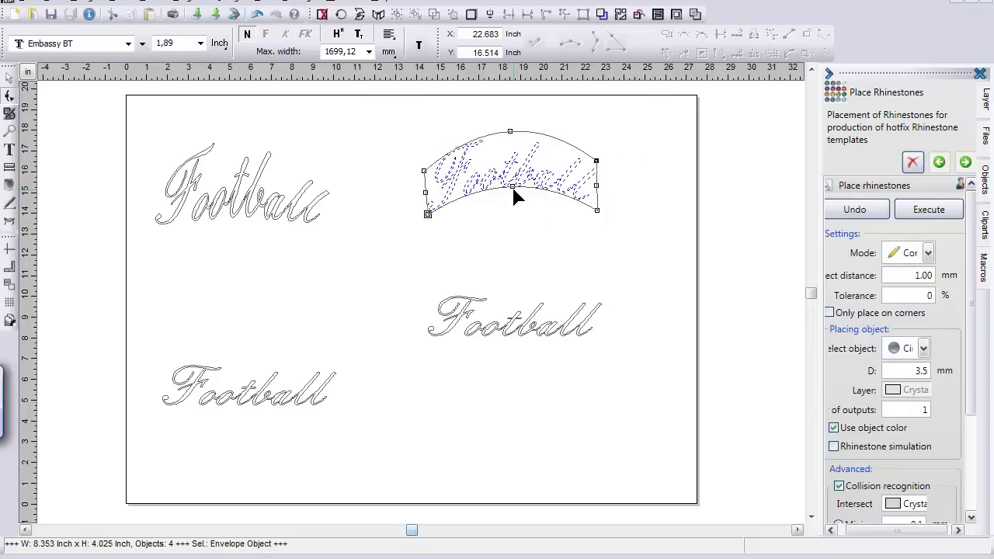
{"action": "mouse_move", "coordinate": [513, 189]}
{"action": "left_mouse_down"}
{"action": "mouse_move", "coordinate": [514, 172]}
{"action": "mouse_move", "coordinate": [514, 187]}
{"action": "left_mouse_up"}
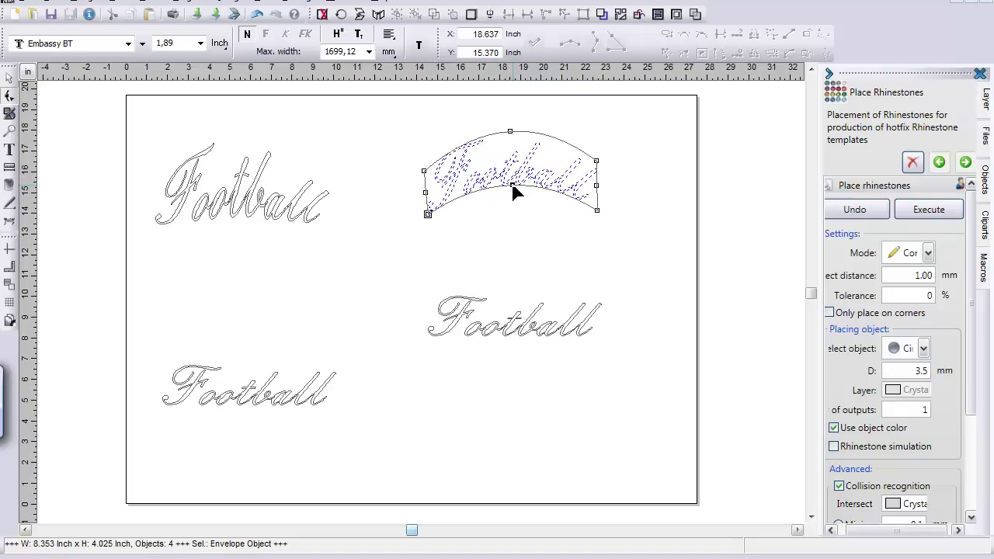
{"action": "left_click", "coordinate": [9, 76]}
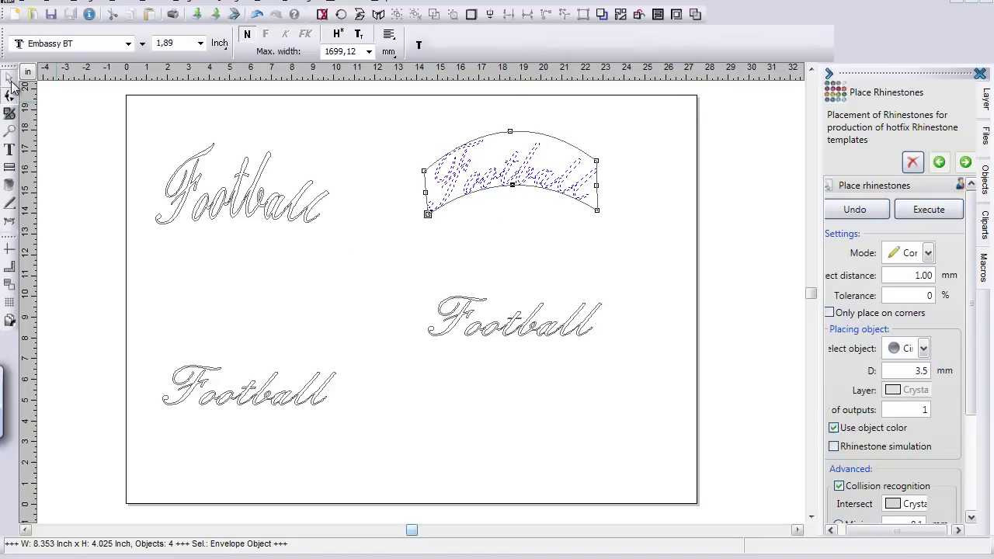
Apply a Curves envelope to the lower-left Football text and raise its top midpoint to about Y 9.7 inches
{"action": "left_click", "coordinate": [266, 410]}
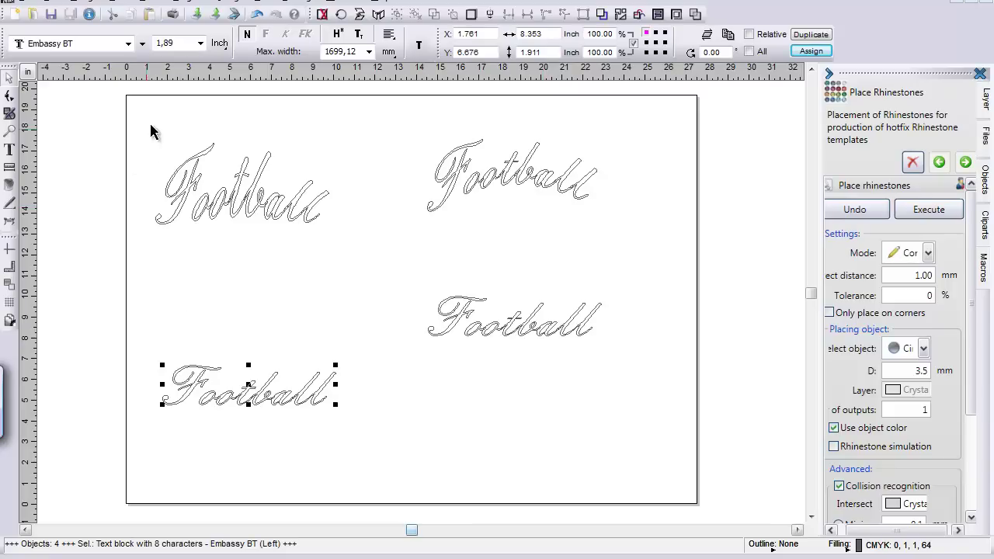
{"action": "right_click", "coordinate": [92, 29]}
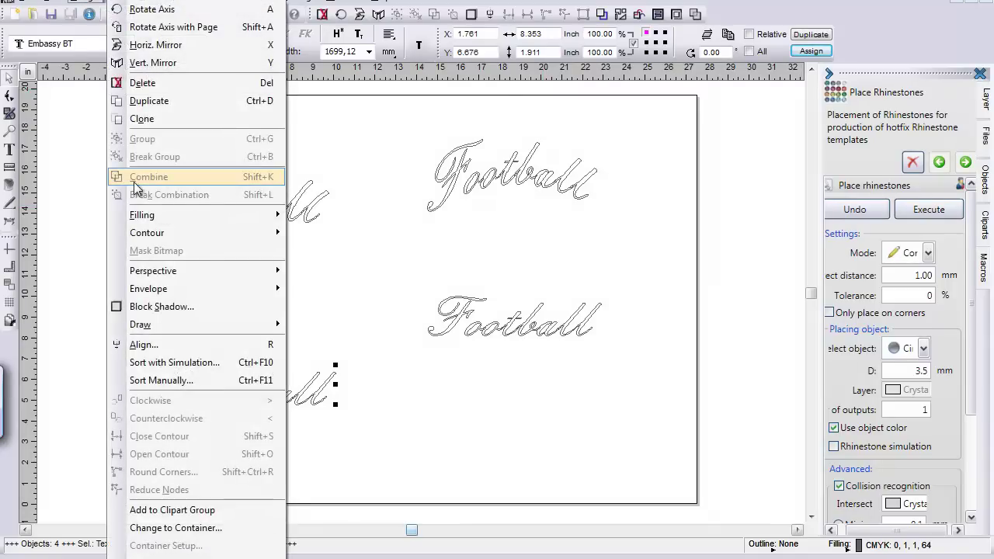
{"action": "mouse_move", "coordinate": [272, 288]}
{"action": "left_click", "coordinate": [319, 289]}
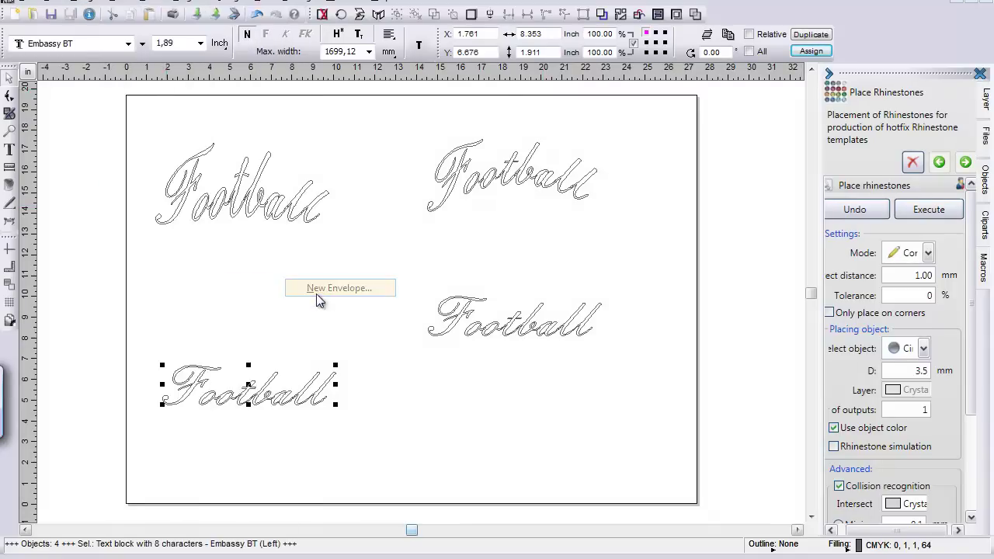
{"action": "left_click", "coordinate": [509, 284]}
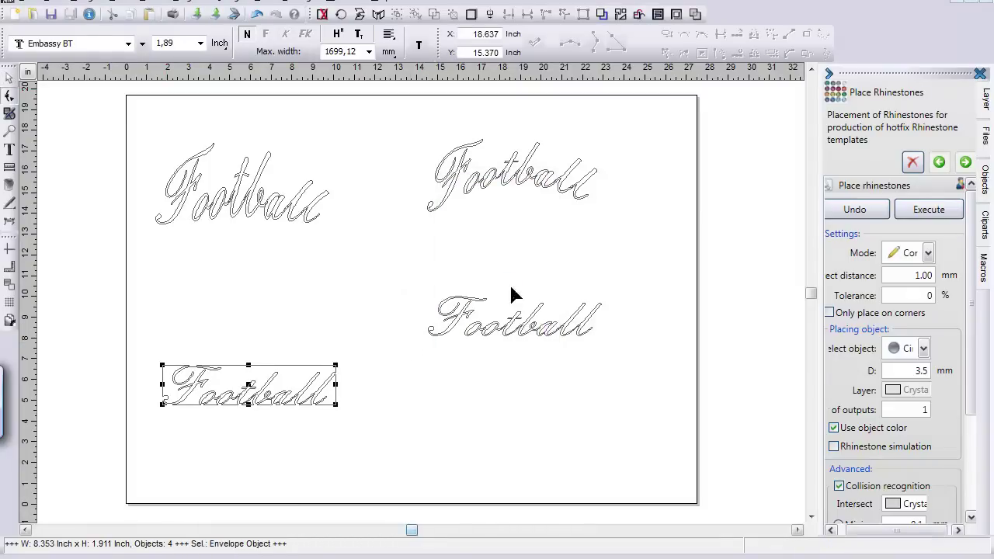
{"action": "left_click_drag", "start_coordinate": [249, 365], "coordinate": [248, 330]}
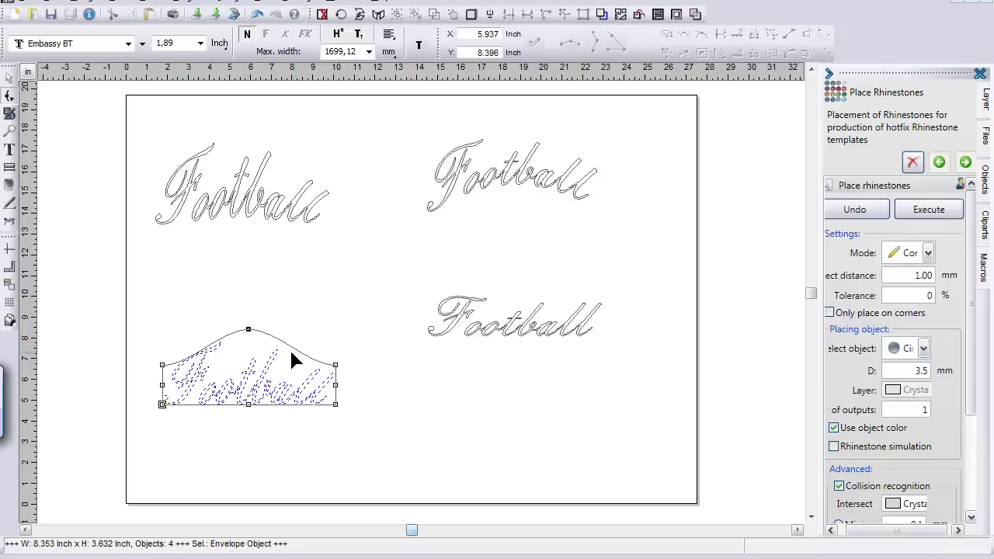
{"action": "left_click_drag", "start_coordinate": [249, 330], "coordinate": [249, 301]}
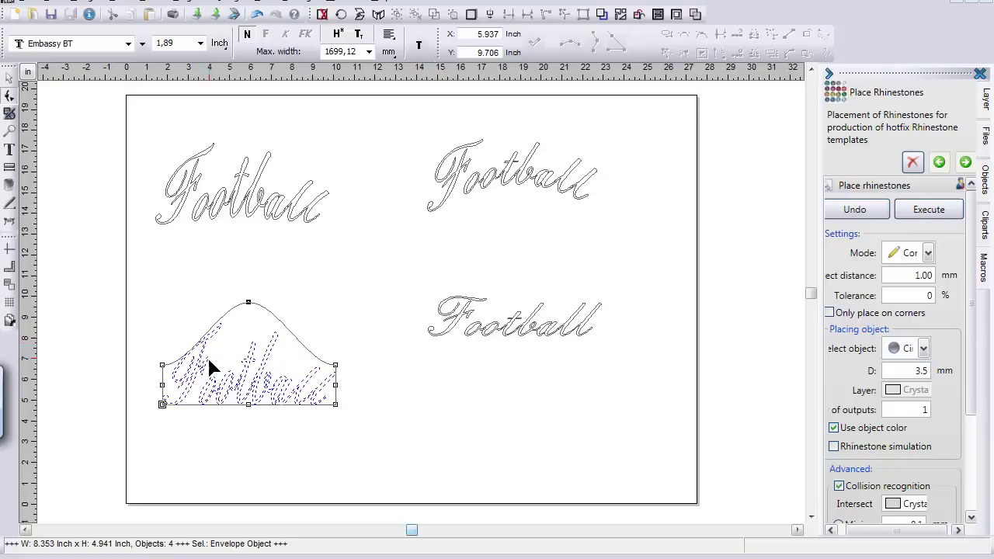
Raise the bottom midpoint of the lower-left text's envelope to about Y 6.2 inches and finish editing
{"action": "left_click_drag", "start_coordinate": [248, 404], "coordinate": [250, 441]}
{"action": "left_click_drag", "start_coordinate": [251, 445], "coordinate": [247, 378]}
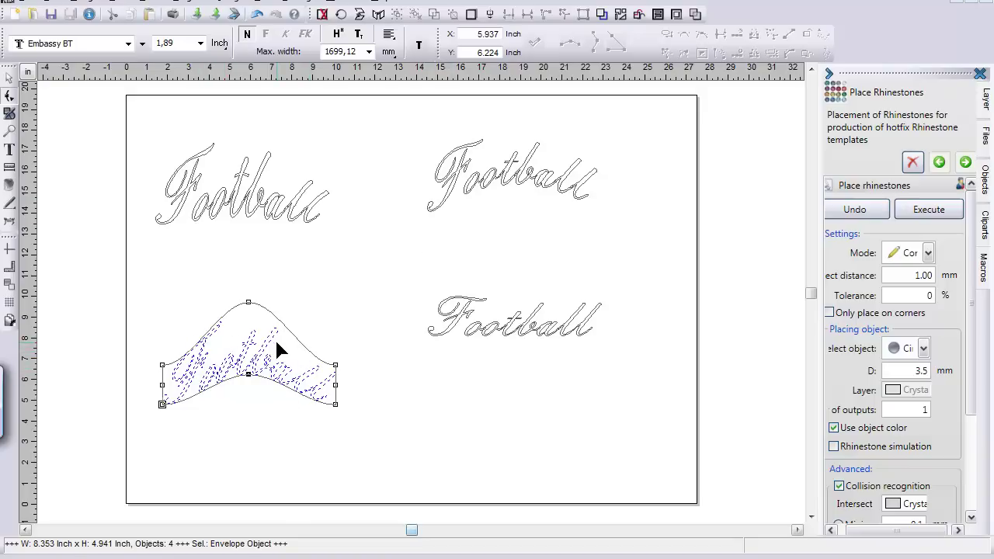
{"action": "left_click", "coordinate": [269, 421]}
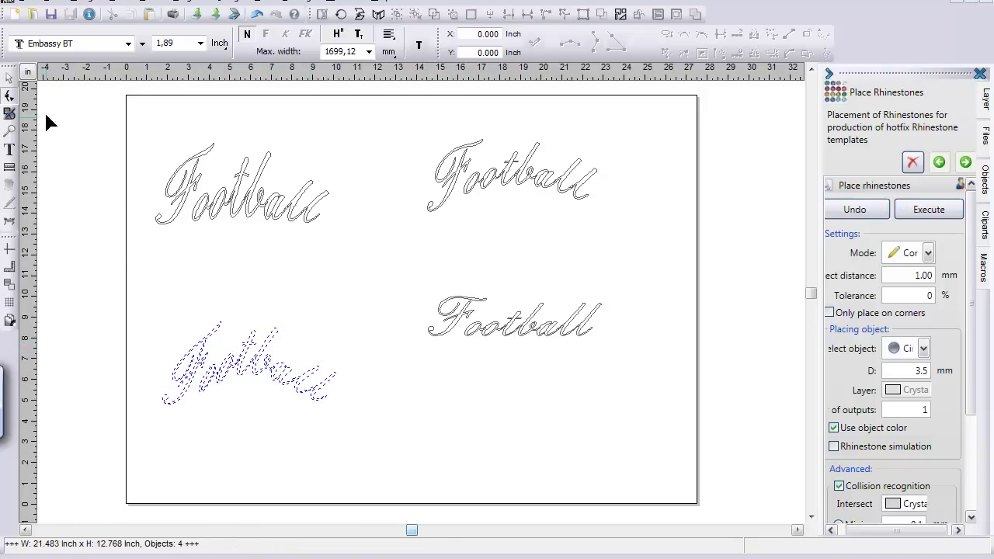
{"action": "left_click", "coordinate": [9, 77]}
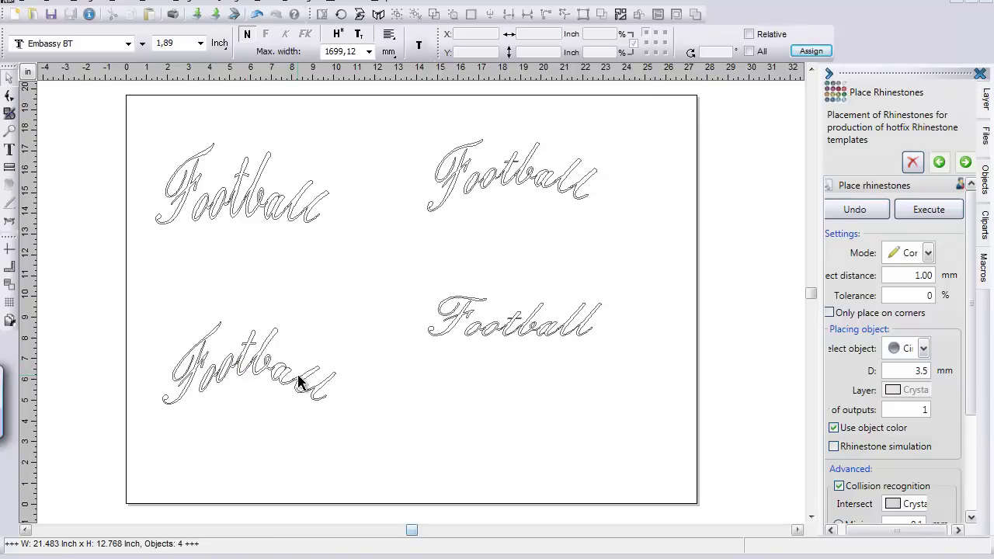
Apply a Free envelope to the lower-right Football text and move its top midpoint to about X 17.5, Y 10.6 inches
{"action": "left_click", "coordinate": [453, 340]}
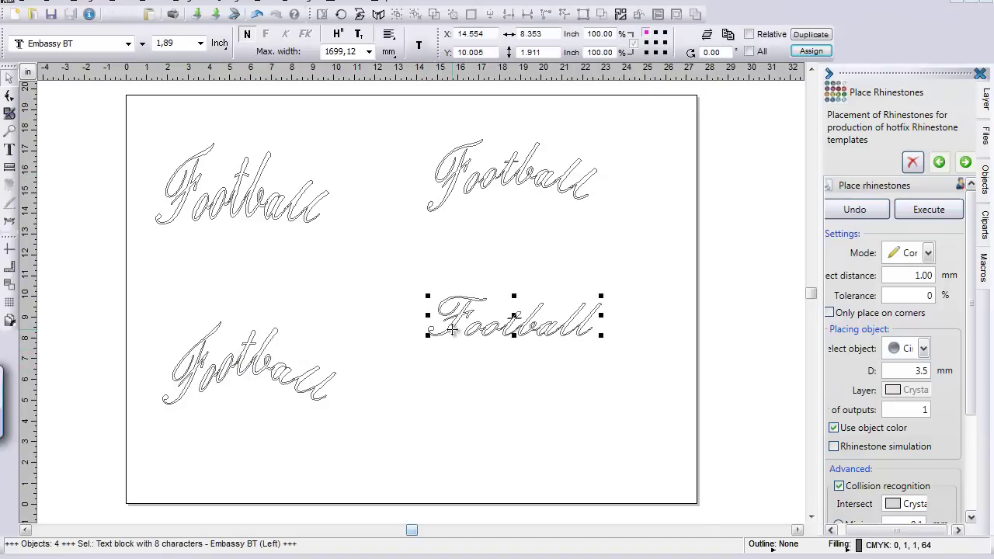
{"action": "left_click", "coordinate": [91, 8]}
{"action": "mouse_move", "coordinate": [210, 292]}
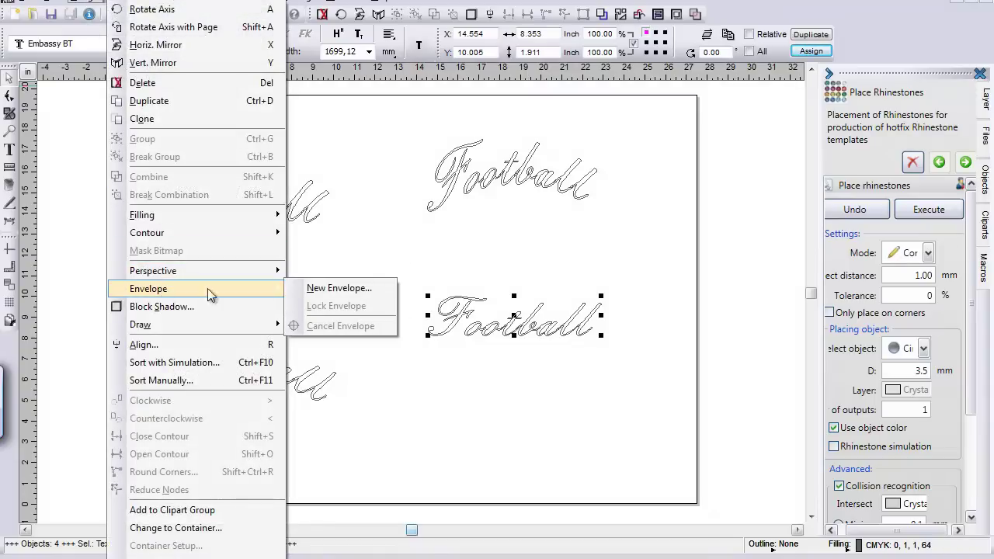
{"action": "left_click", "coordinate": [311, 286]}
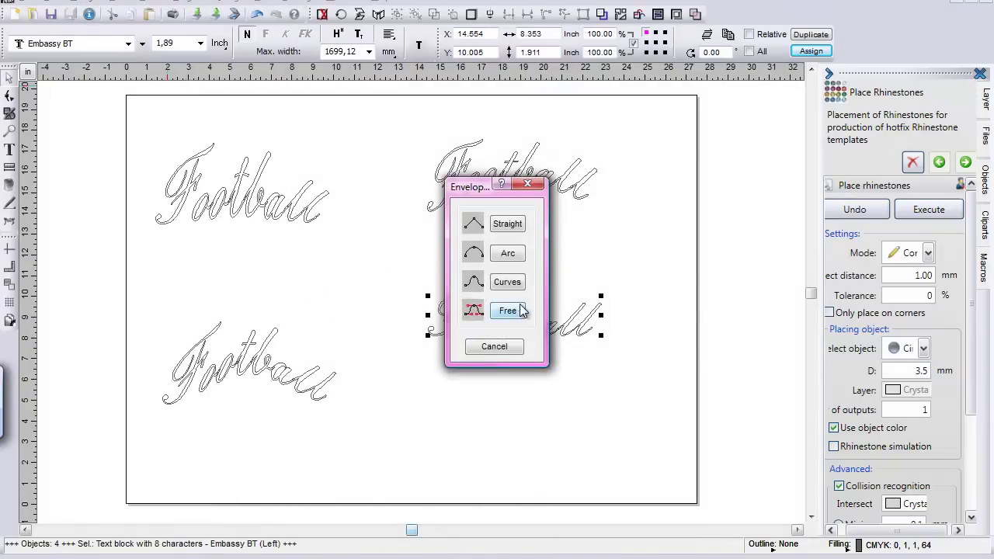
{"action": "left_click", "coordinate": [517, 313]}
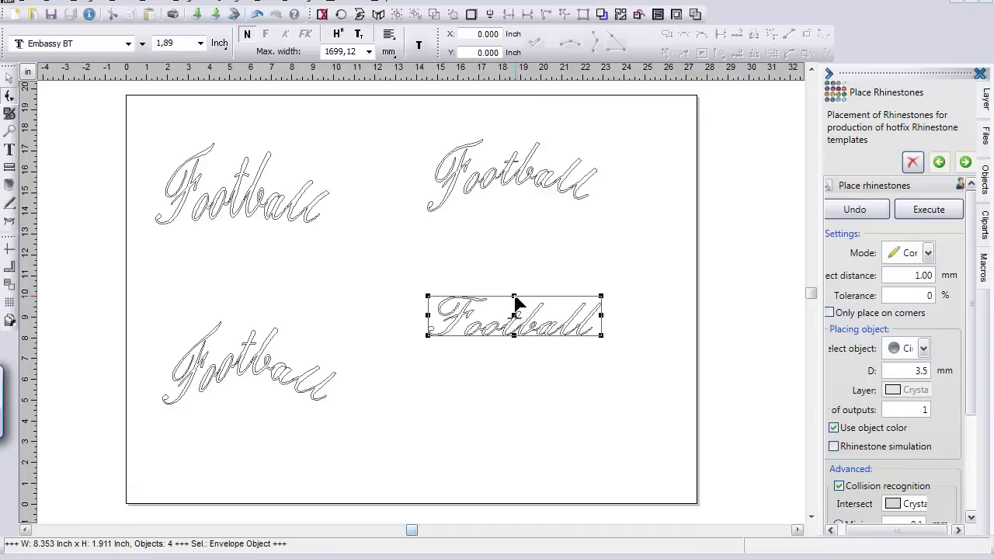
{"action": "left_click_drag", "start_coordinate": [515, 297], "coordinate": [489, 290]}
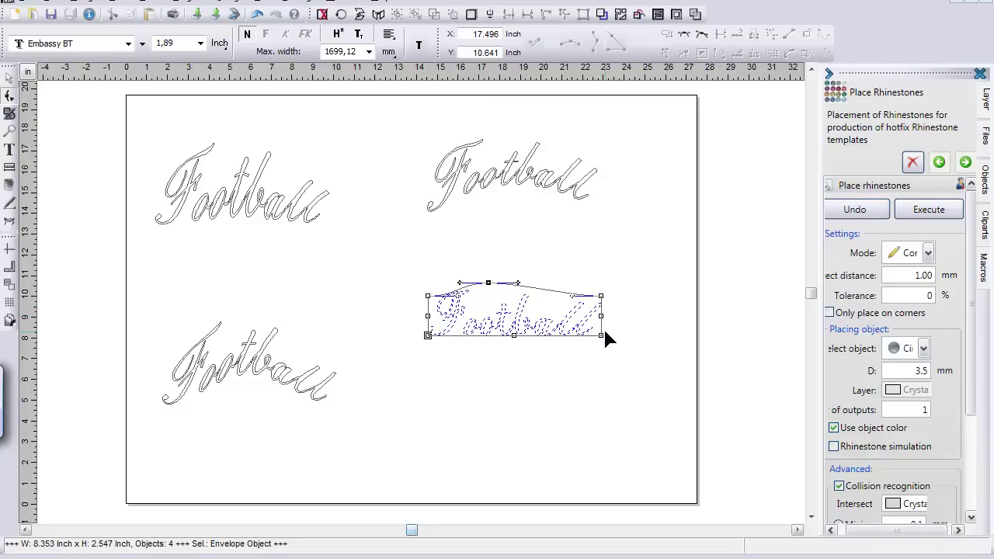
Raise the top midpoint's left curve handle slightly and its right handle further to reshape the Free envelope, and finish editing
{"action": "mouse_move", "coordinate": [460, 283]}
{"action": "left_mouse_down"}
{"action": "mouse_move", "coordinate": [470, 270]}
{"action": "mouse_move", "coordinate": [457, 278]}
{"action": "left_mouse_up"}
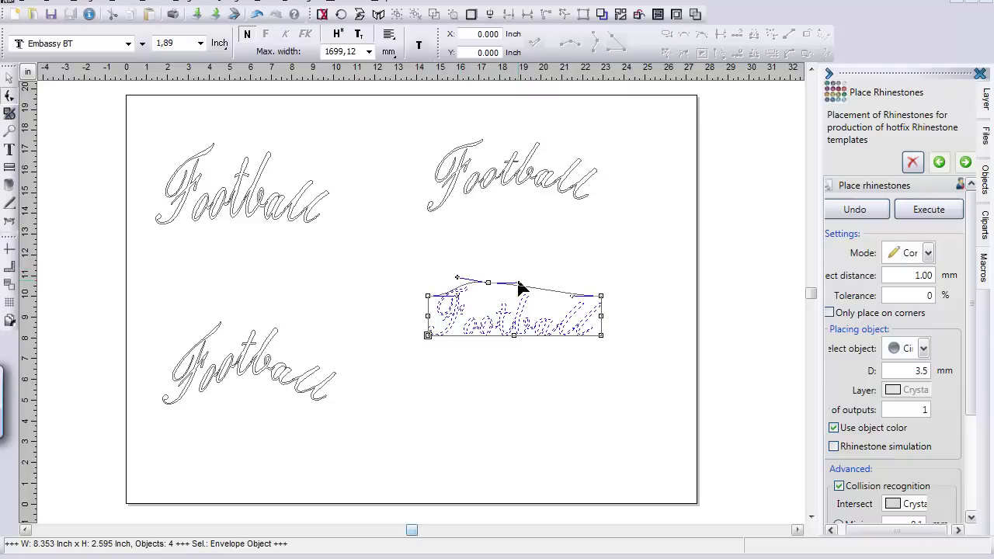
{"action": "mouse_move", "coordinate": [518, 284]}
{"action": "left_mouse_down"}
{"action": "mouse_move", "coordinate": [521, 296]}
{"action": "mouse_move", "coordinate": [574, 279]}
{"action": "mouse_move", "coordinate": [512, 272]}
{"action": "mouse_move", "coordinate": [516, 283]}
{"action": "mouse_move", "coordinate": [511, 270]}
{"action": "left_mouse_up"}
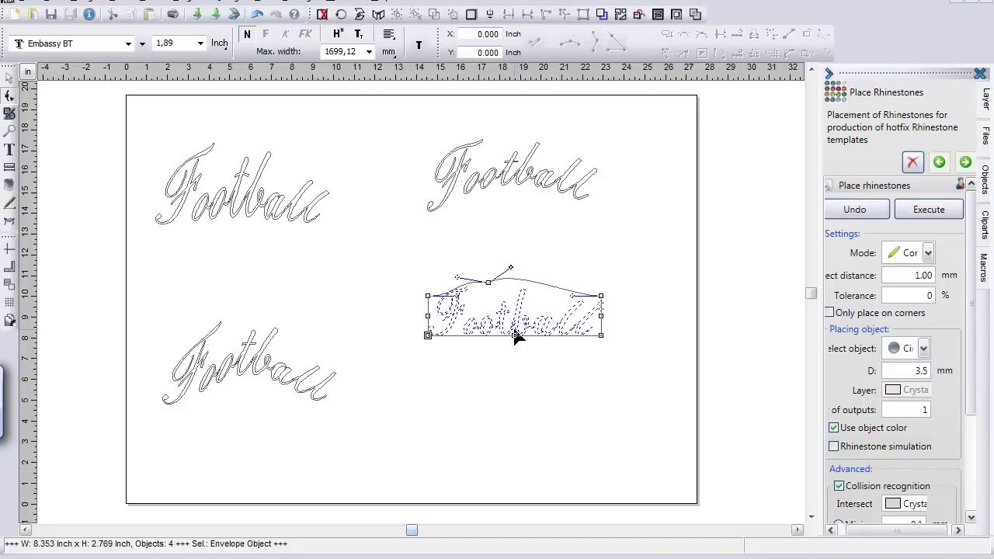
{"action": "left_click", "coordinate": [10, 78]}
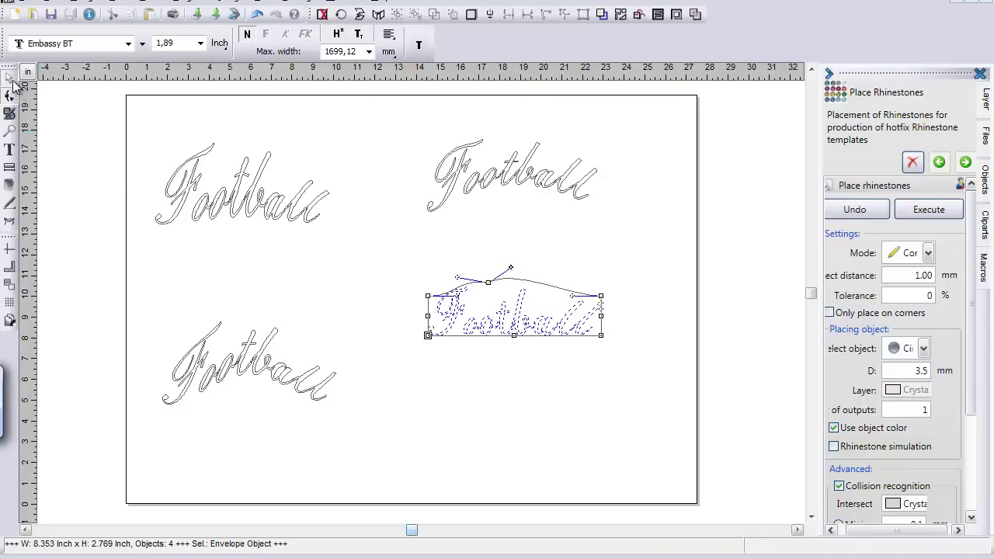